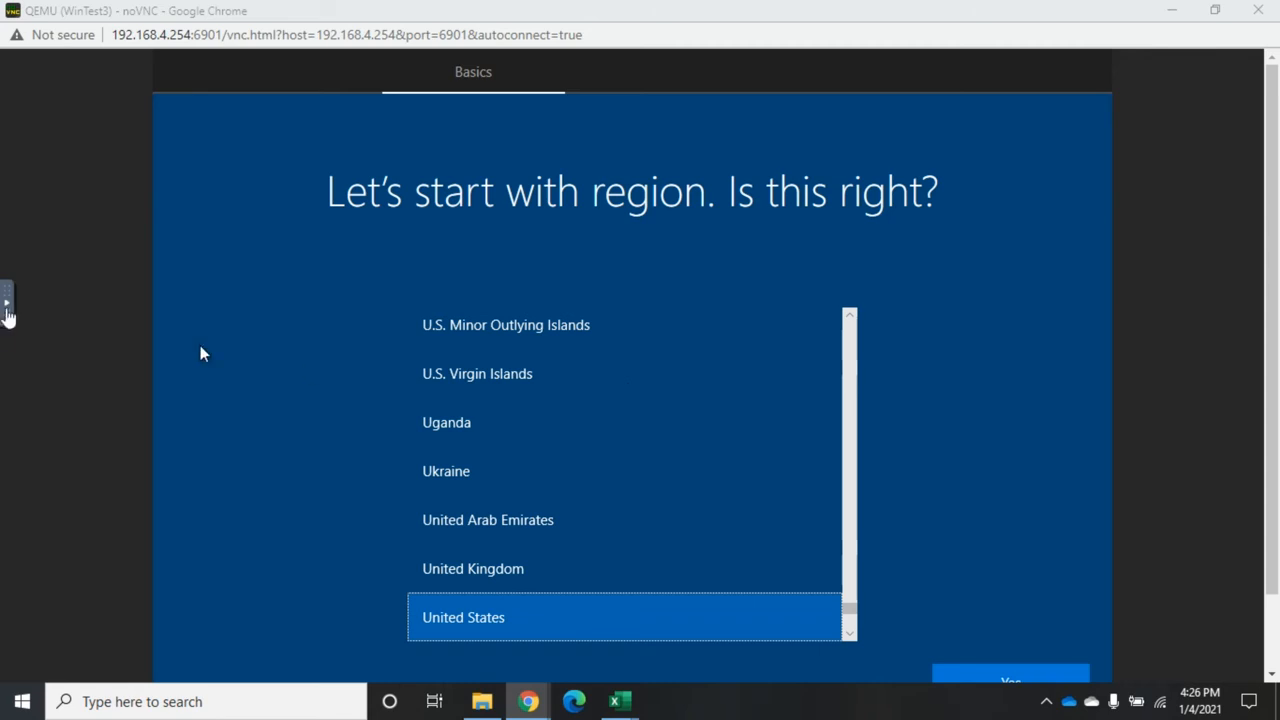
Switch the noVNC viewer to full screen and confirm United States as the region.
{"action": "left_click", "coordinate": [8, 312]}
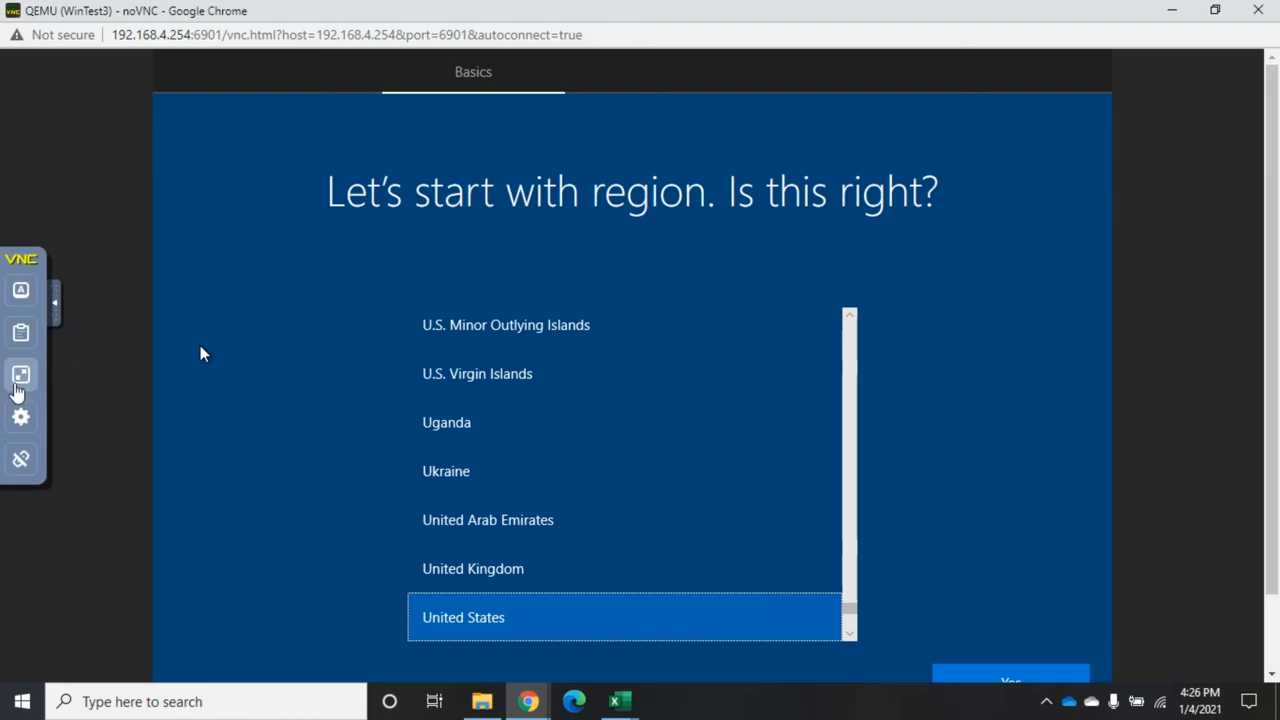
{"action": "left_click", "coordinate": [19, 376]}
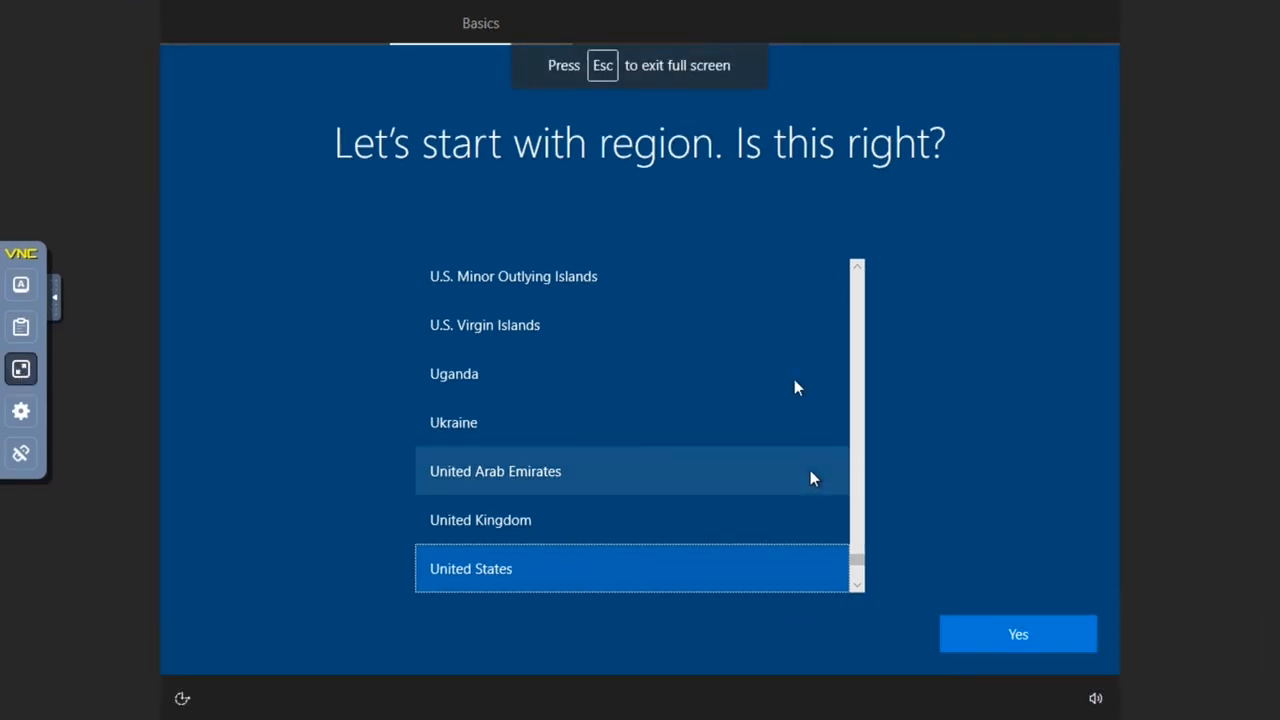
{"action": "left_click", "coordinate": [1023, 634]}
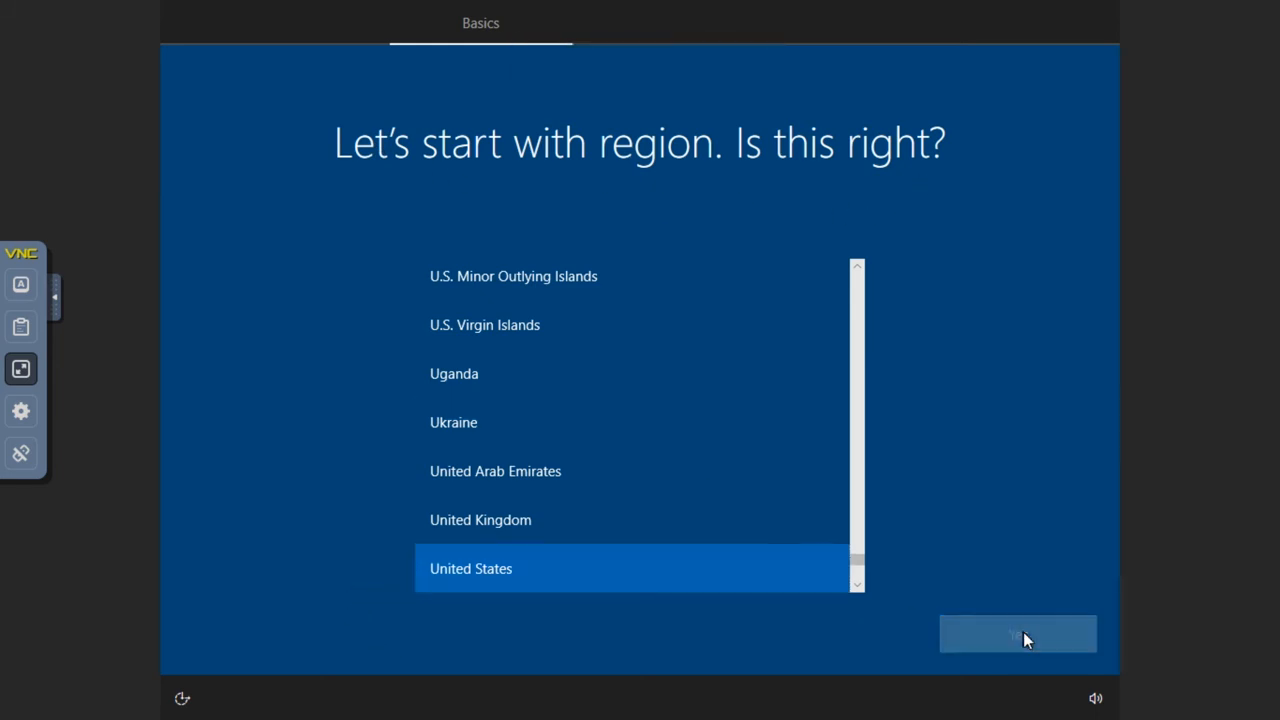
{"action": "mouse_move", "coordinate": [251, 6]}
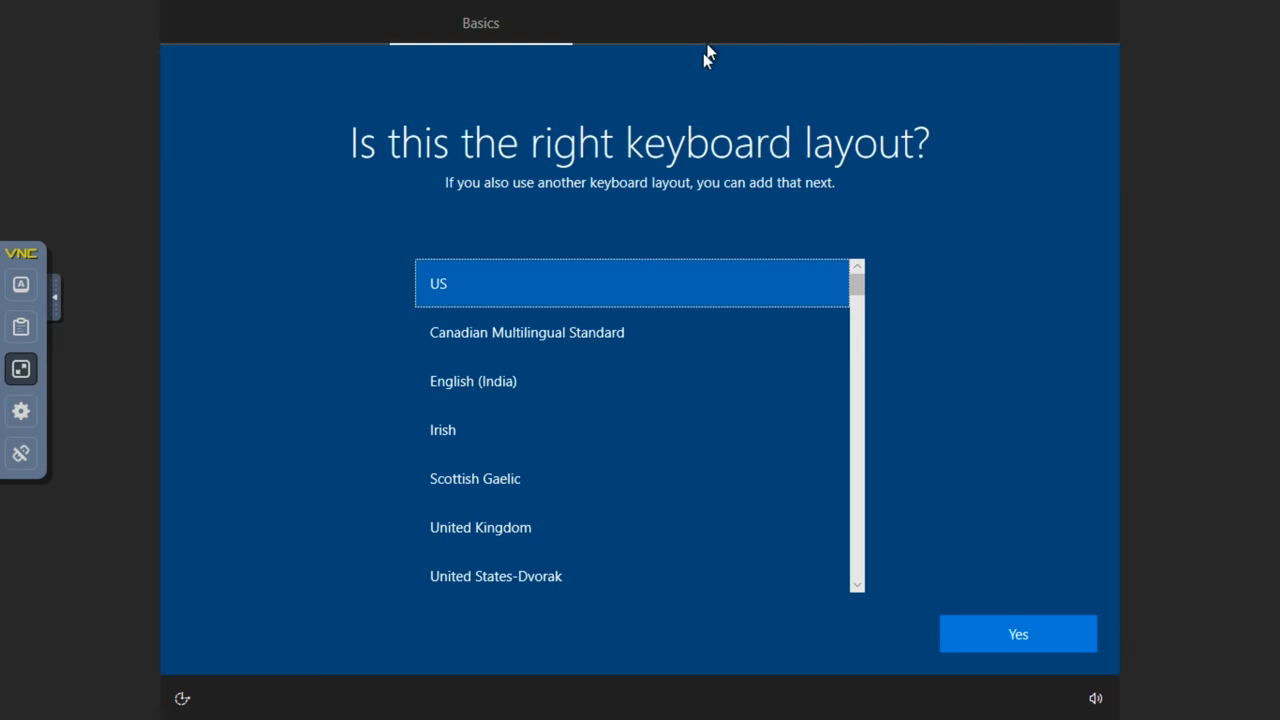
Accept the US keyboard layout and skip adding a second layout.
{"action": "left_click", "coordinate": [993, 636]}
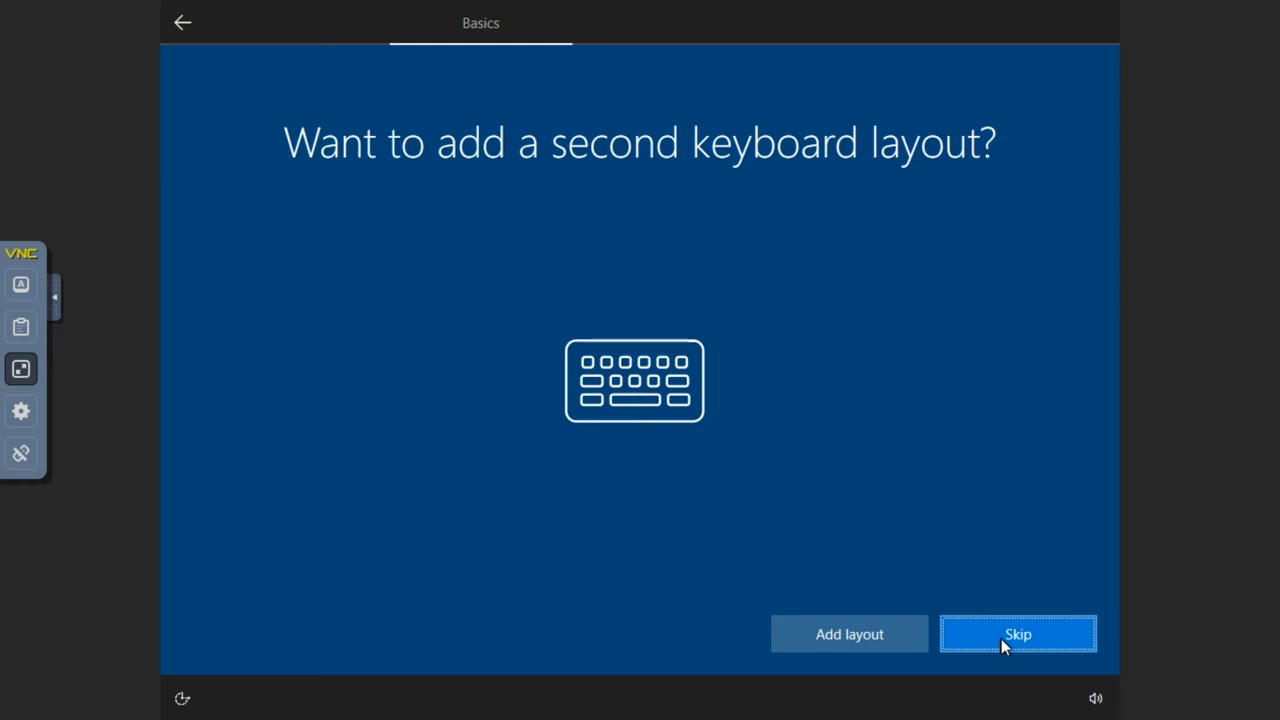
{"action": "left_click", "coordinate": [964, 628]}
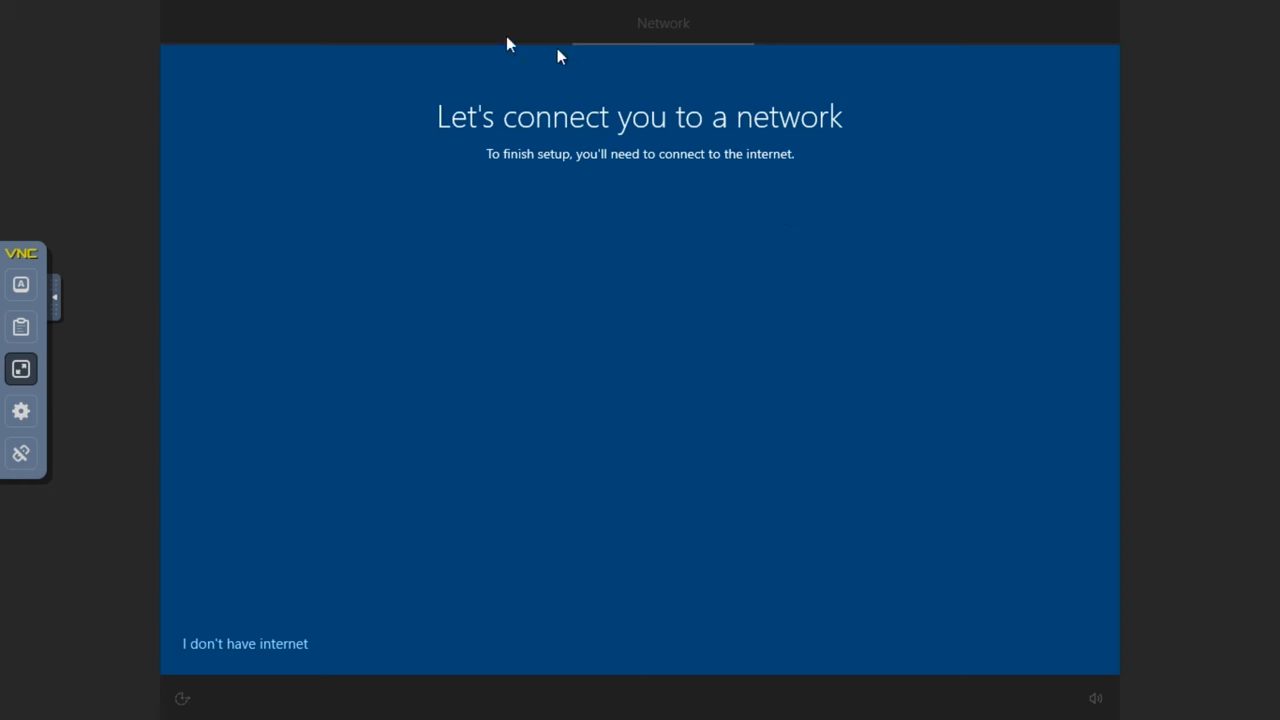
Choose 'I don't have internet' and continue with limited offline setup.
{"action": "left_click", "coordinate": [245, 644]}
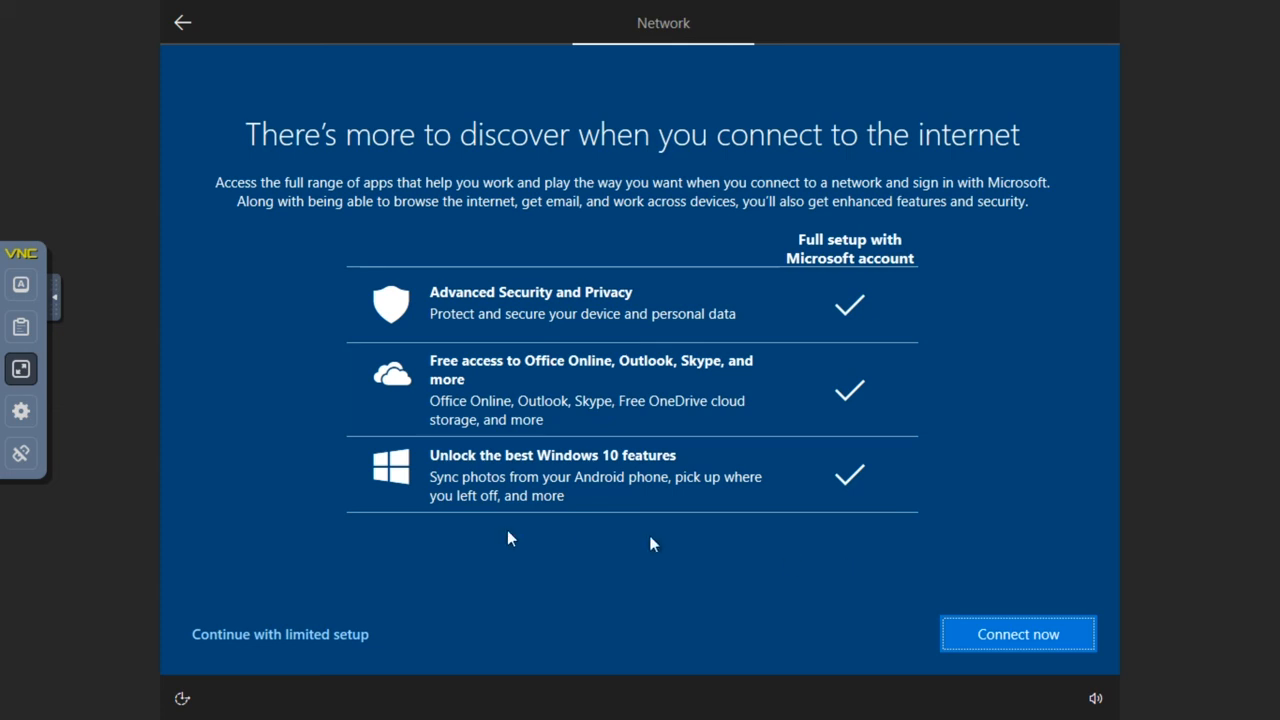
{"action": "left_click", "coordinate": [320, 634]}
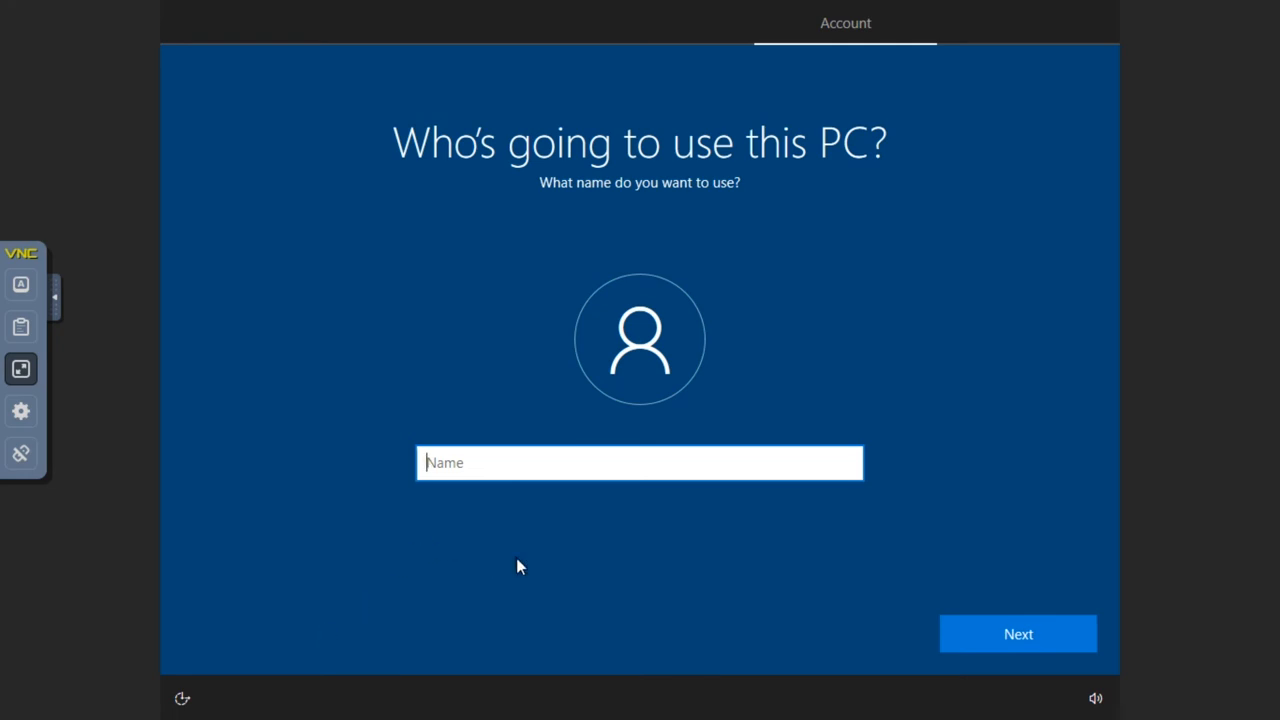
Enter the local account's user name, set a password, and start retyping it for confirmation.
{"action": "type", "text": "David"}
{"action": "left_click", "coordinate": [1066, 632]}
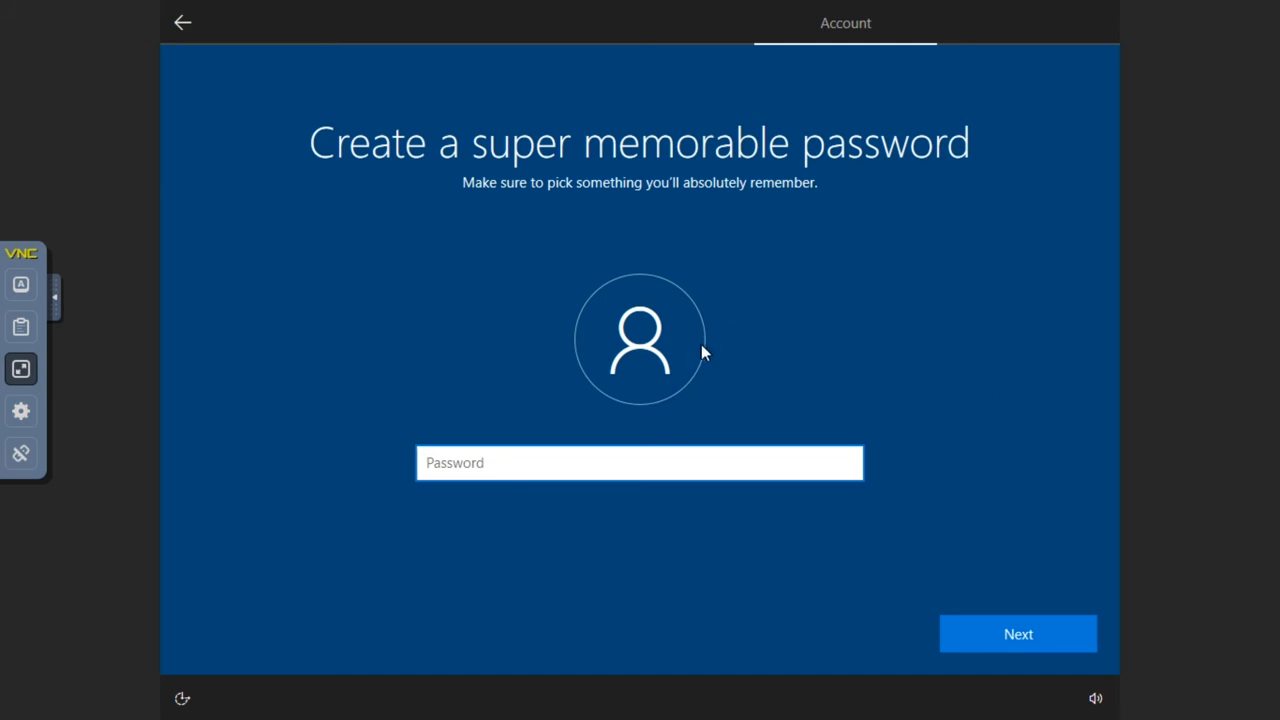
{"action": "type", "text": "••••••••••••••"}
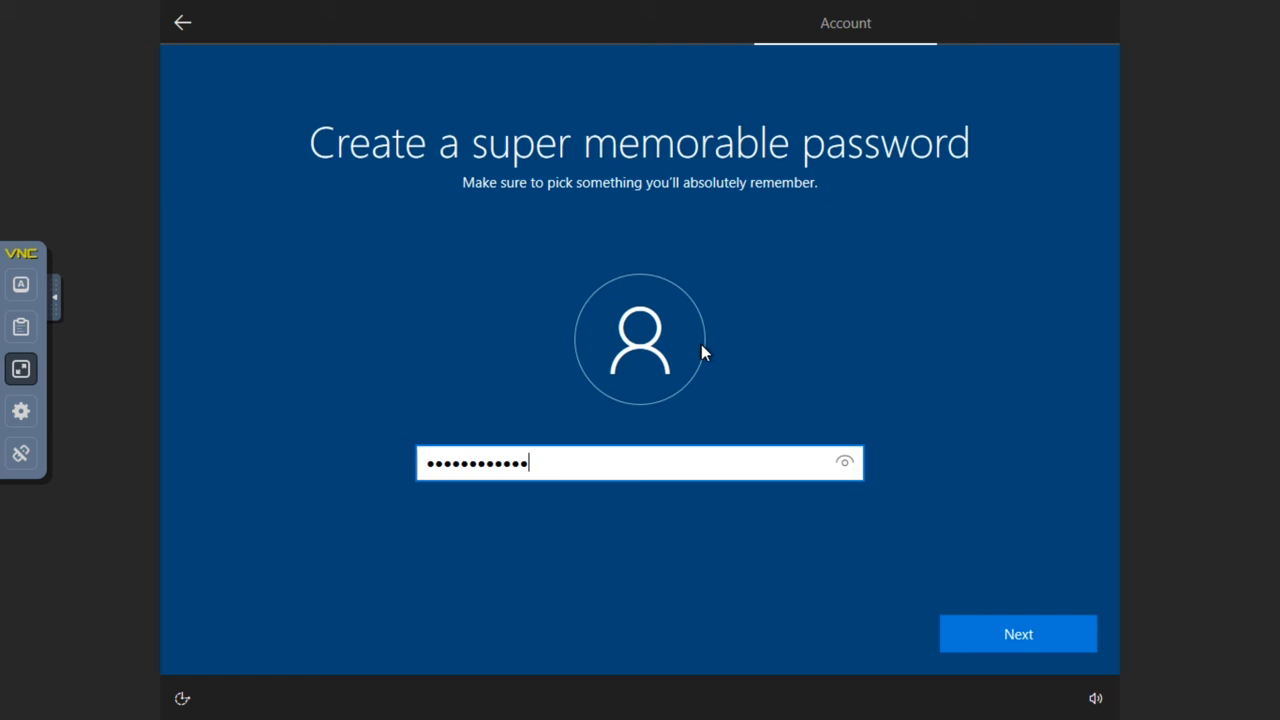
{"action": "key", "text": "BackSpace"}
{"action": "key", "text": "BackSpace"}
{"action": "key", "text": "BackSpace"}
{"action": "key", "text": "BackSpace"}
{"action": "key", "text": "BackSpace"}
{"action": "key", "text": "BackSpace"}
{"action": "key", "text": "BackSpace"}
{"action": "key", "text": "BackSpace"}
{"action": "key", "text": "BackSpace"}
{"action": "key", "text": "BackSpace"}
{"action": "key", "text": "BackSpace"}
{"action": "key", "text": "BackSpace"}
{"action": "key", "text": "BackSpace"}
{"action": "key", "text": "BackSpace"}
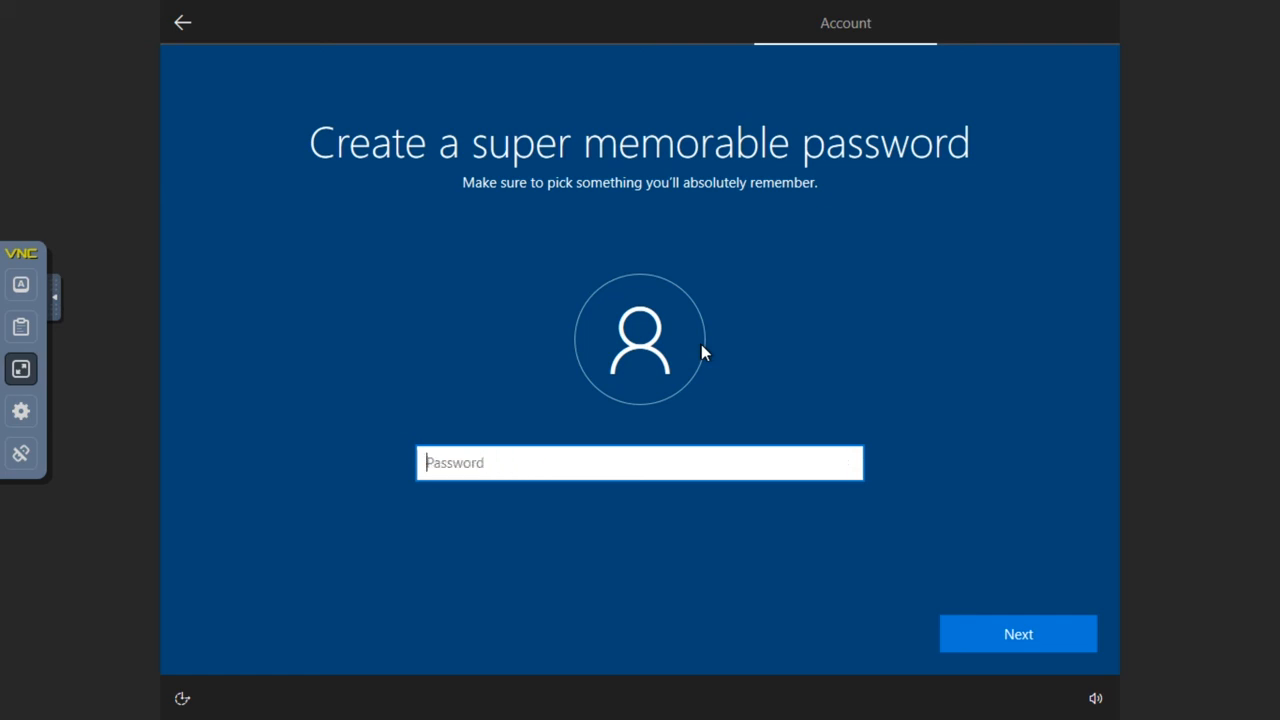
{"action": "type", "text": "•••••••••"}
{"action": "left_click", "coordinate": [976, 626]}
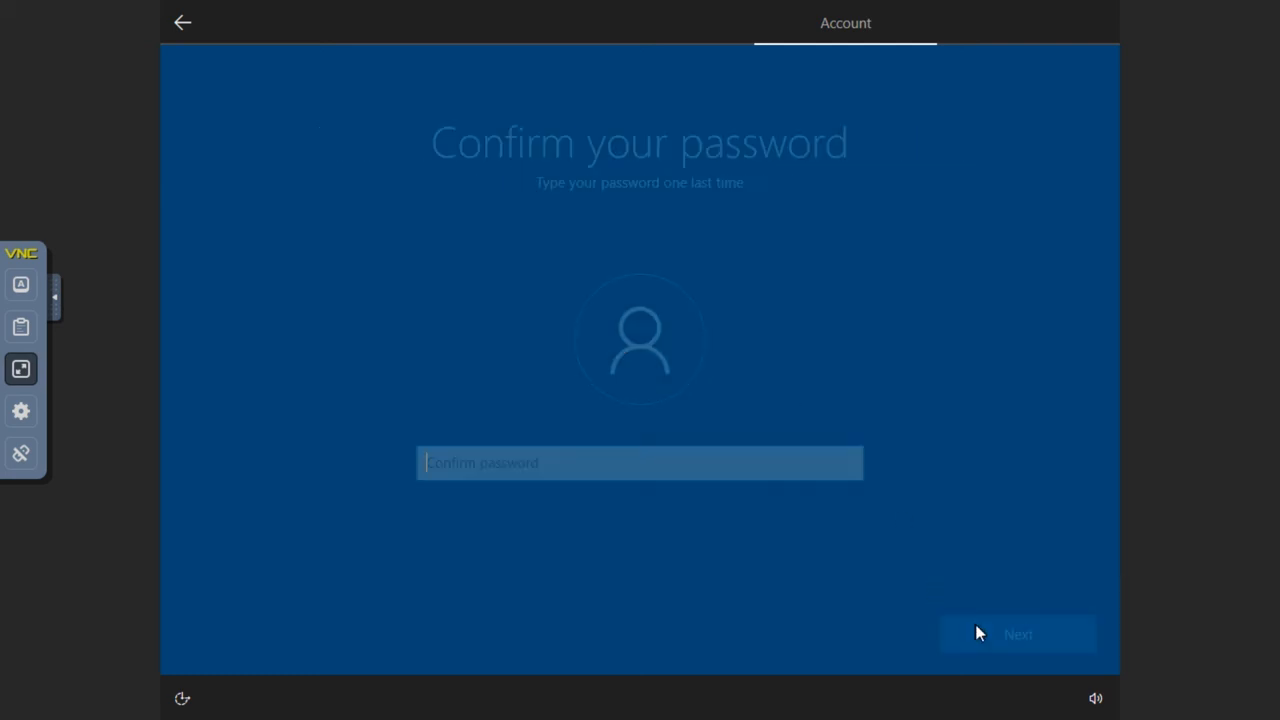
{"action": "type", "text": "•••••••••"}
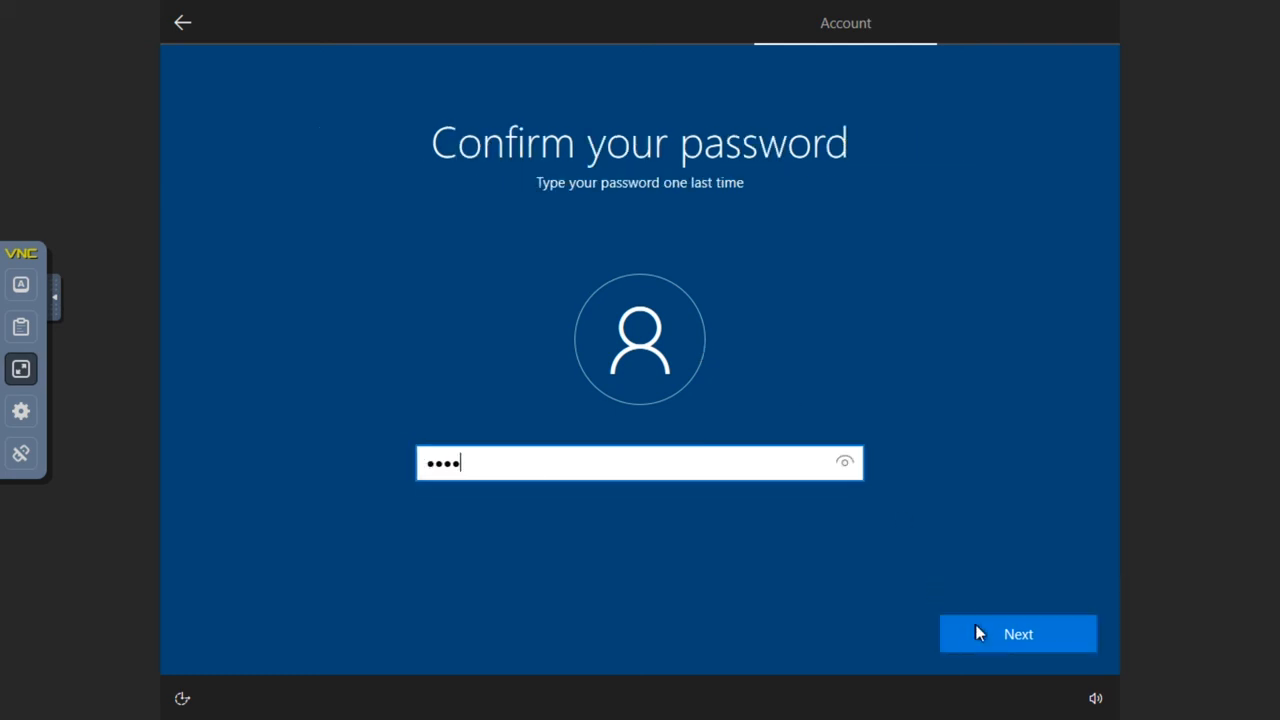
{"action": "type", "text": "•"}
Submit the confirmed password and answer the first pet's name security question.
{"action": "left_click", "coordinate": [1016, 633]}
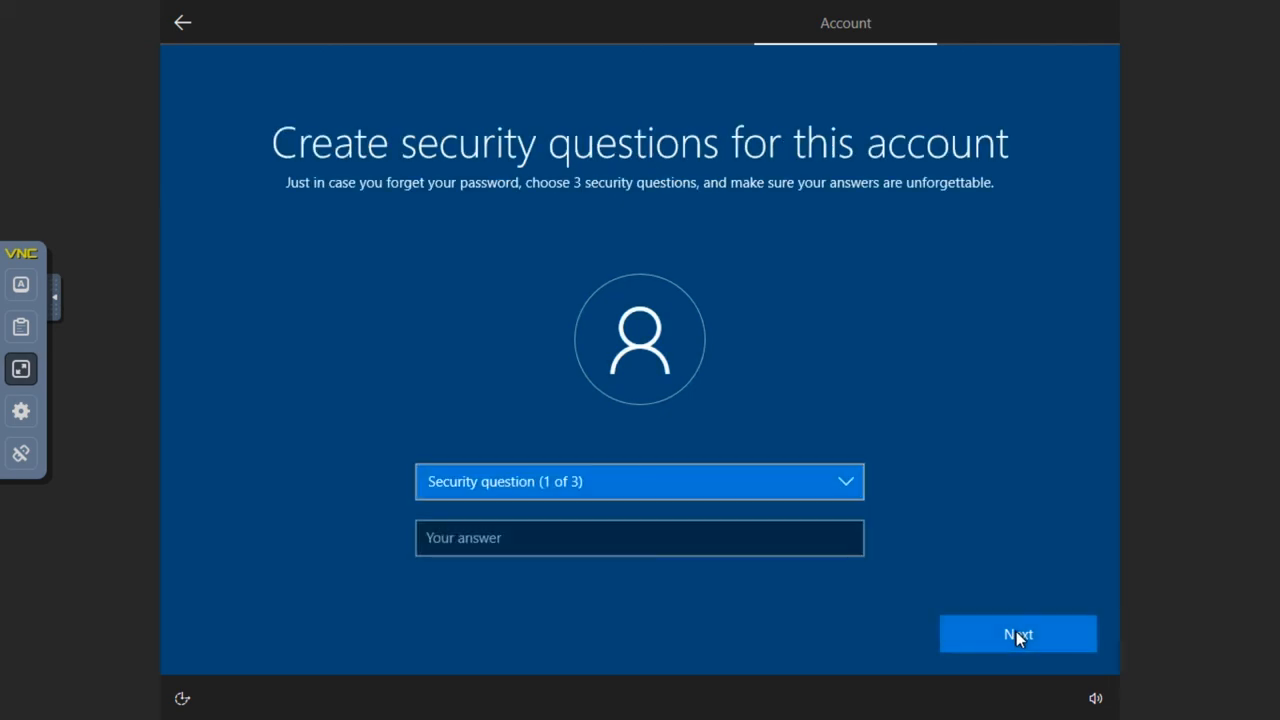
{"action": "left_click", "coordinate": [724, 491]}
{"action": "left_click", "coordinate": [507, 504]}
{"action": "left_click", "coordinate": [545, 538]}
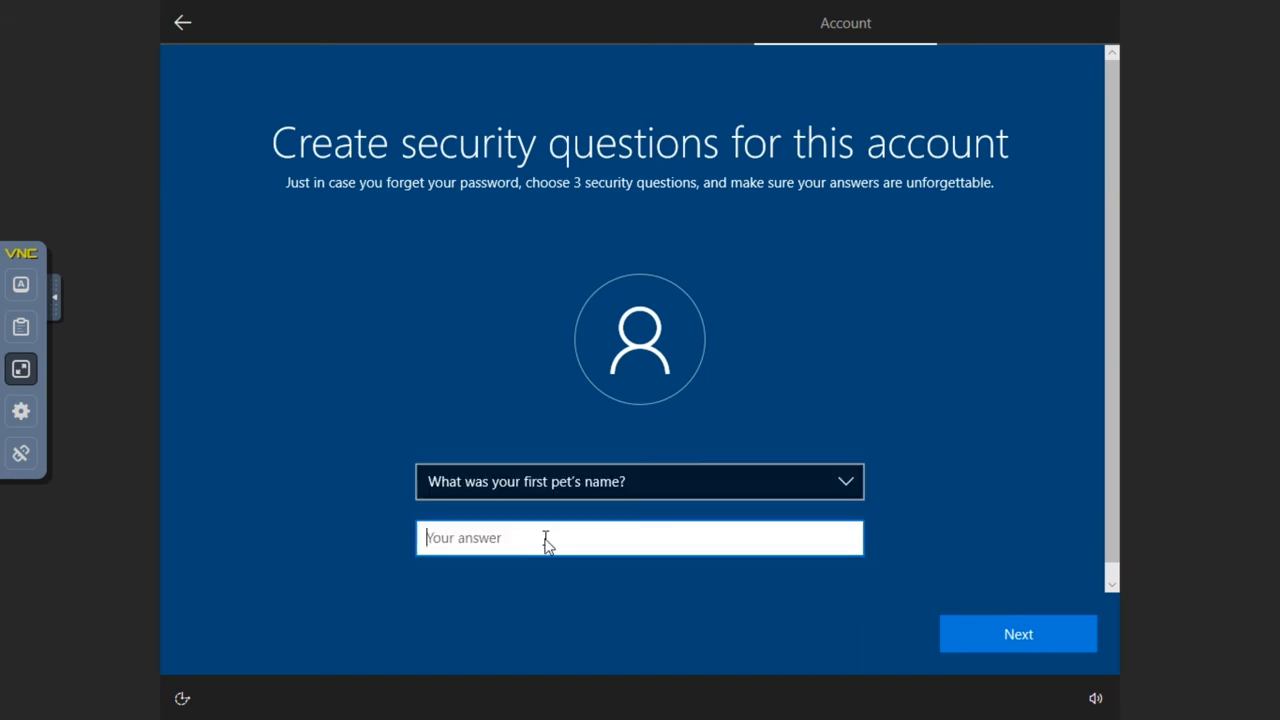
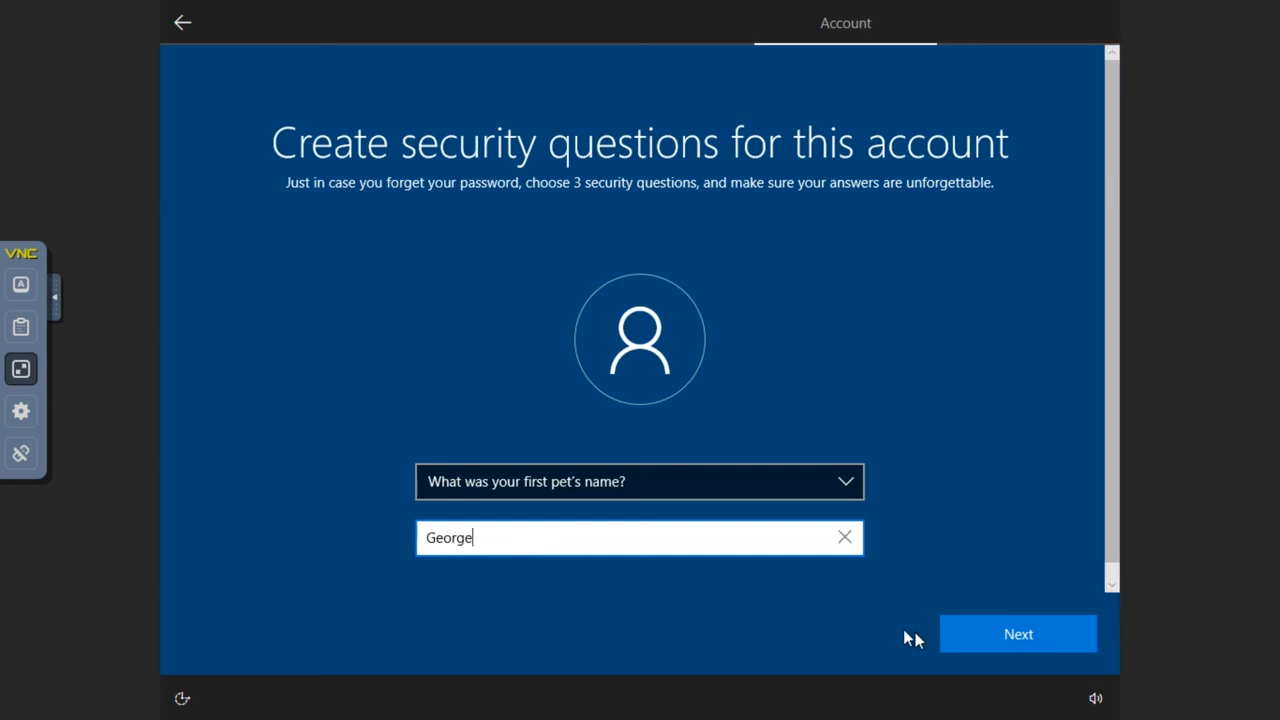
{"action": "left_click", "coordinate": [979, 638]}
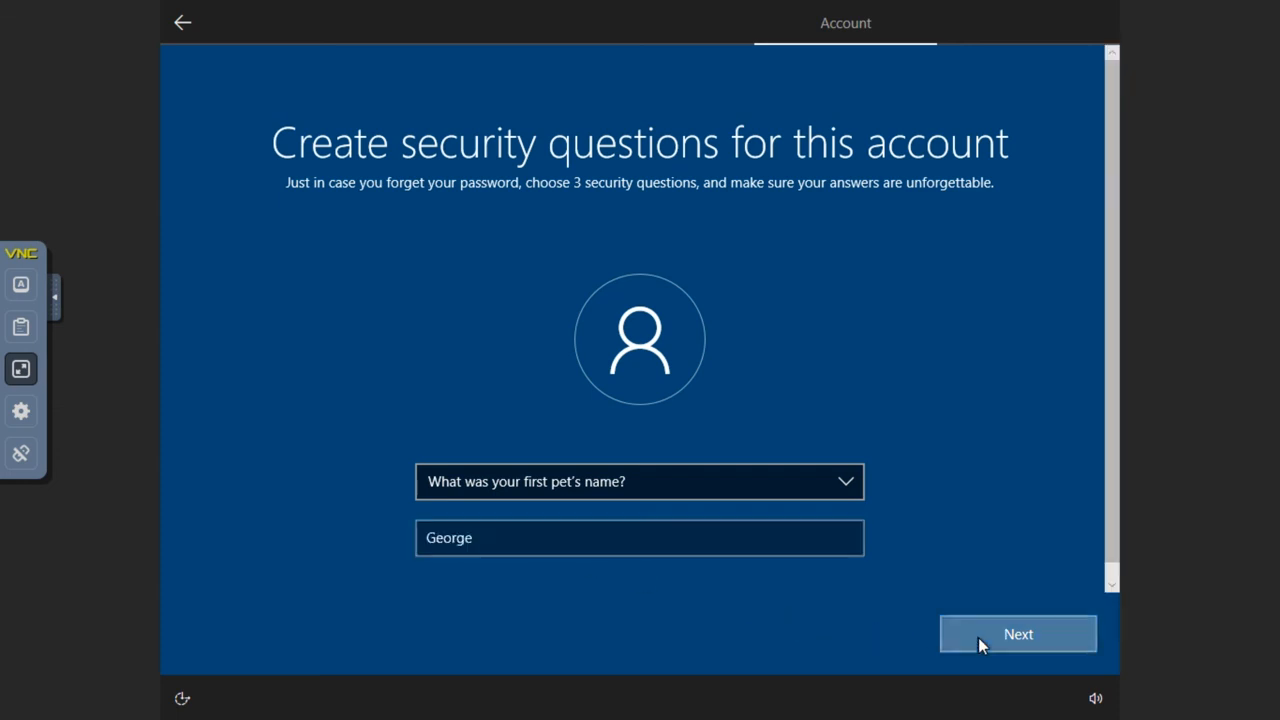
Pick the childhood nickname security question and enter its answer.
{"action": "left_click", "coordinate": [591, 486]}
{"action": "left_click", "coordinate": [523, 522]}
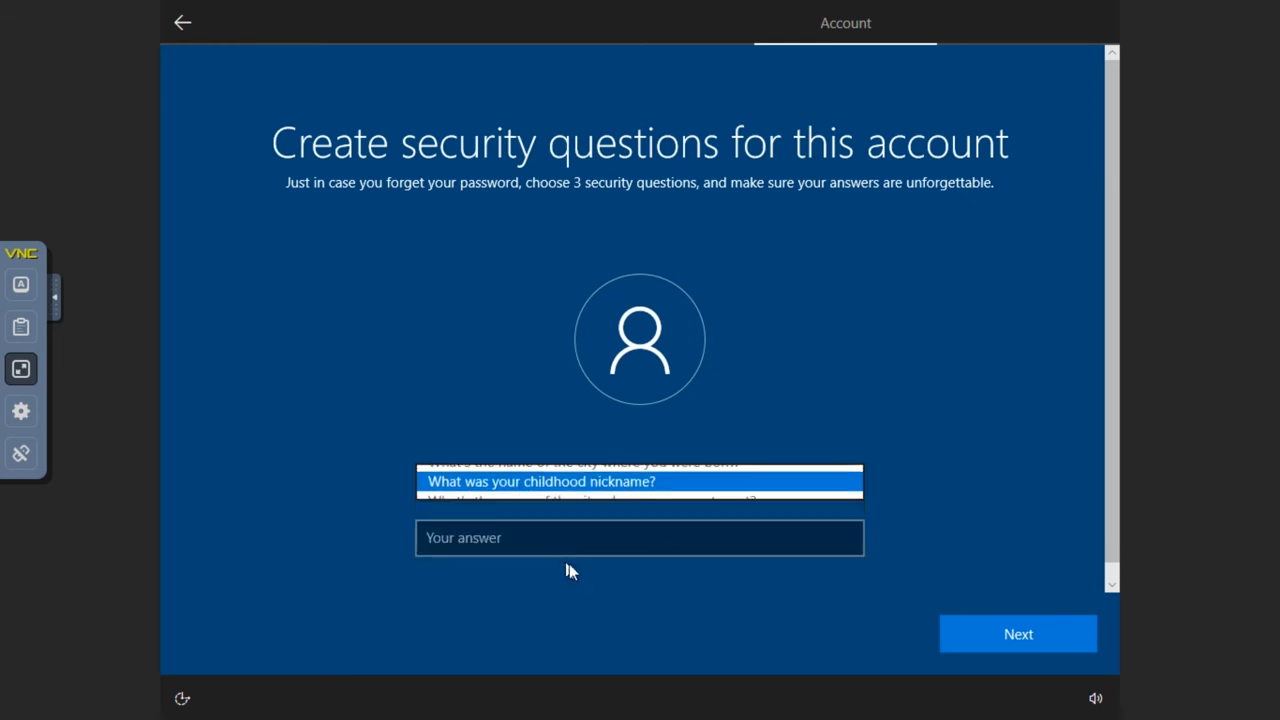
{"action": "left_click", "coordinate": [590, 540]}
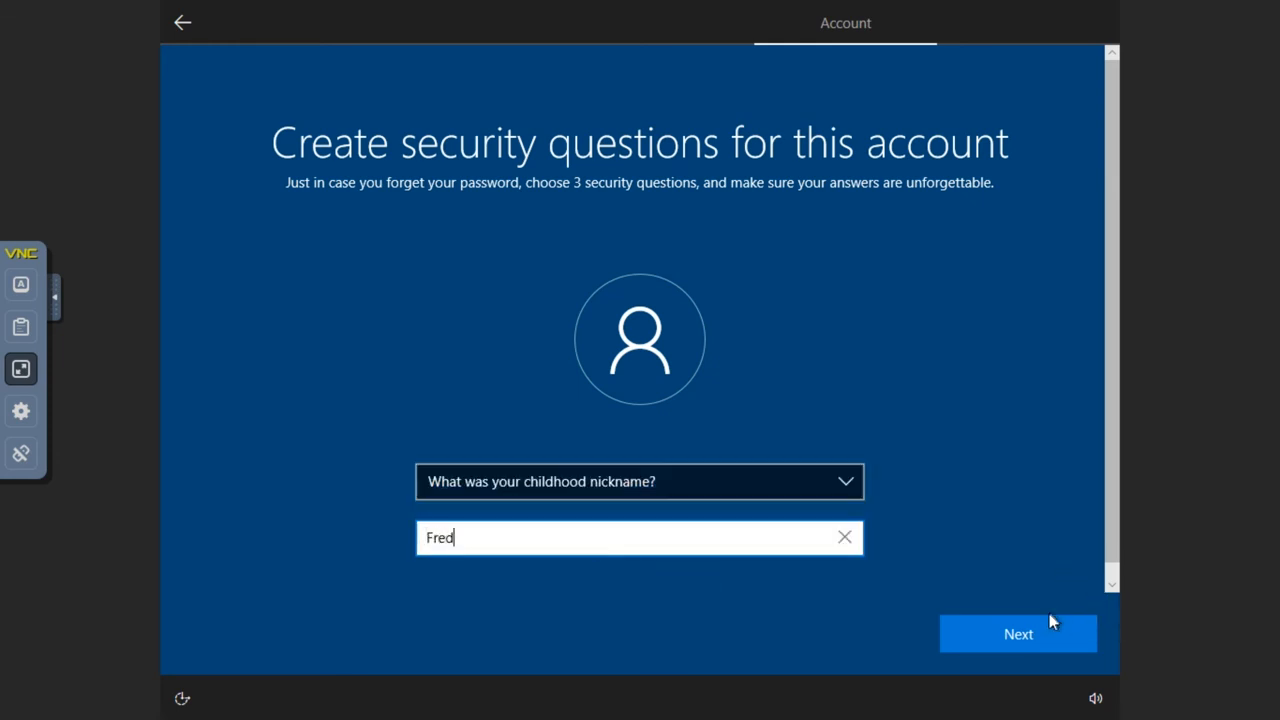
{"action": "left_click", "coordinate": [1051, 622]}
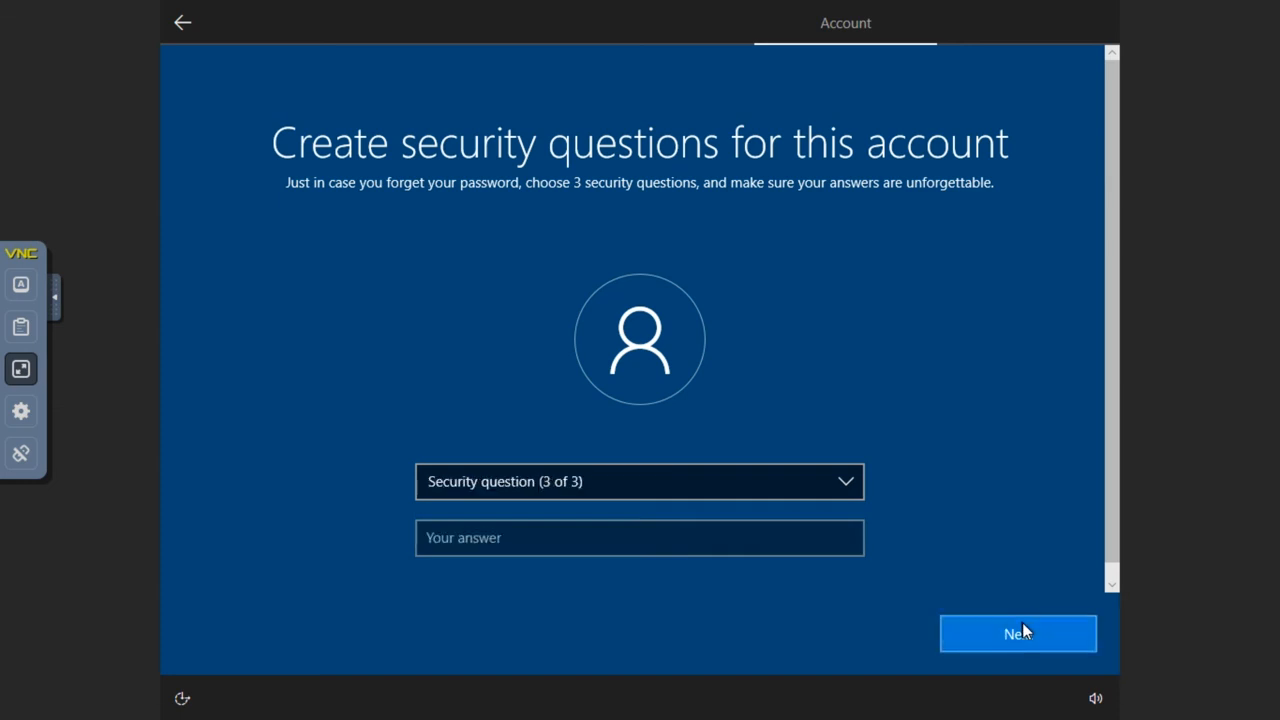
Pick the oldest cousin security question, answer it, and submit.
{"action": "left_click", "coordinate": [626, 484]}
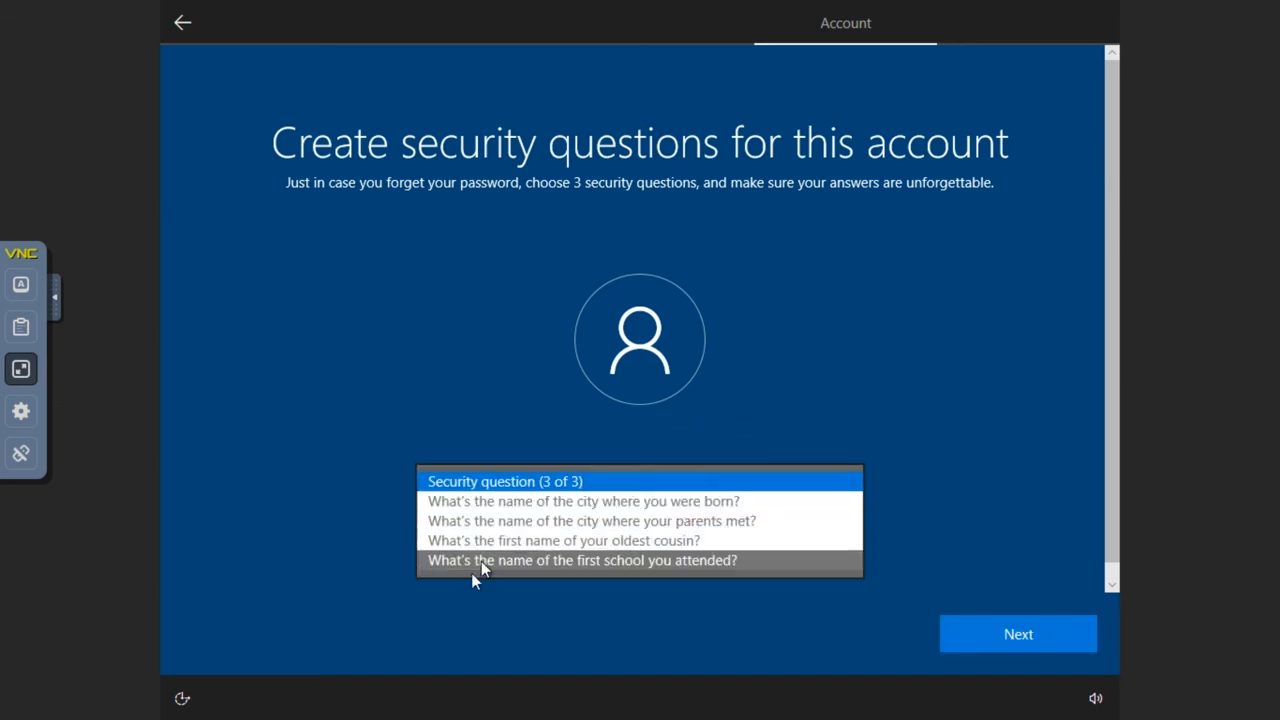
{"action": "left_click", "coordinate": [481, 542]}
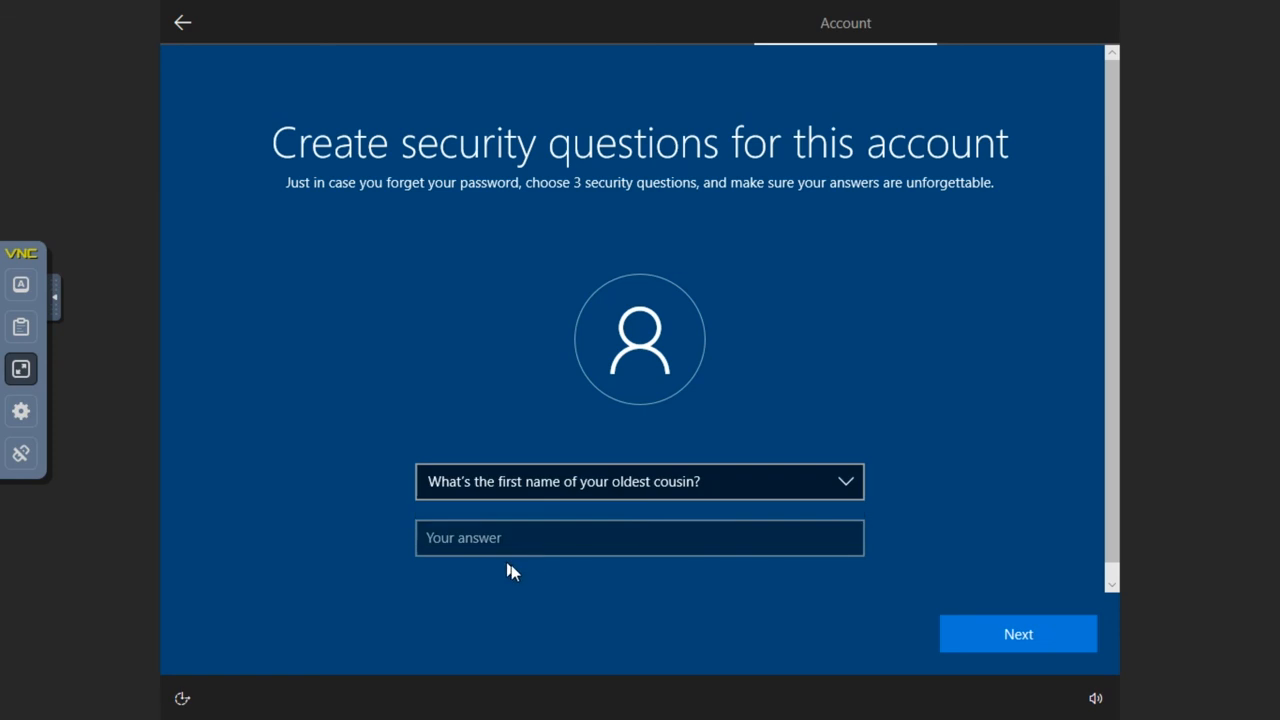
{"action": "left_click", "coordinate": [541, 542]}
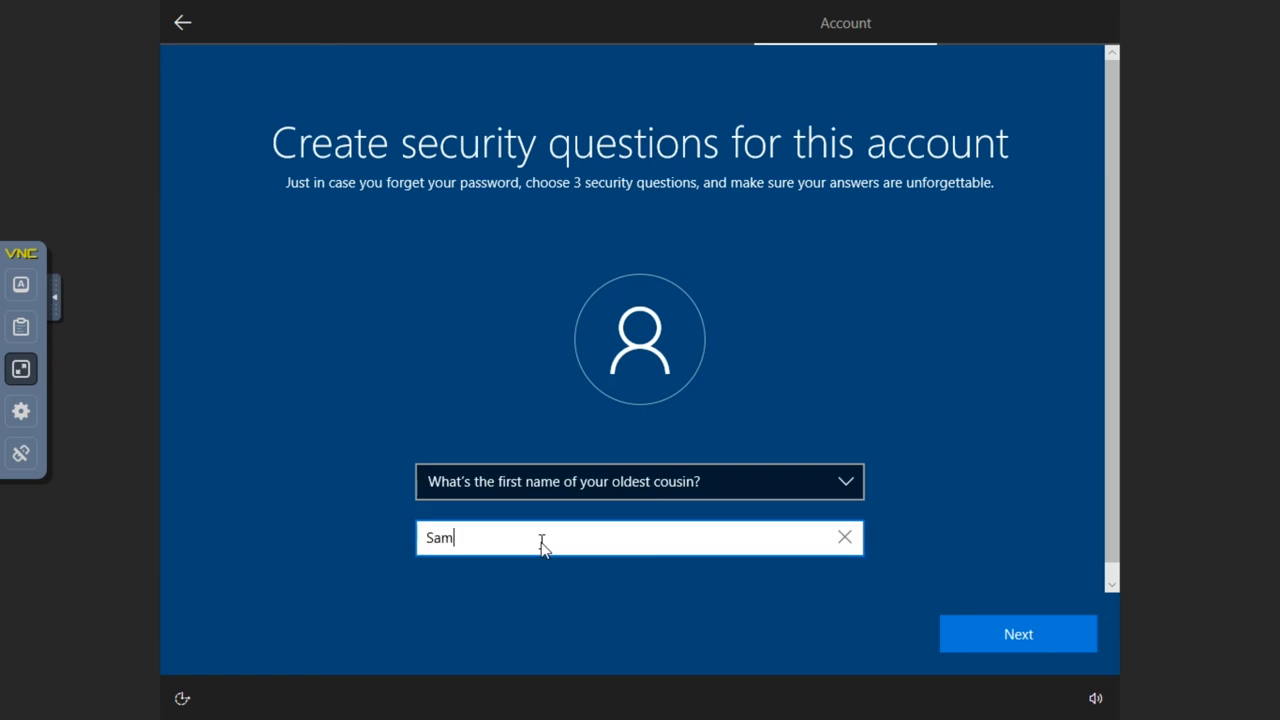
{"action": "left_click", "coordinate": [1025, 632]}
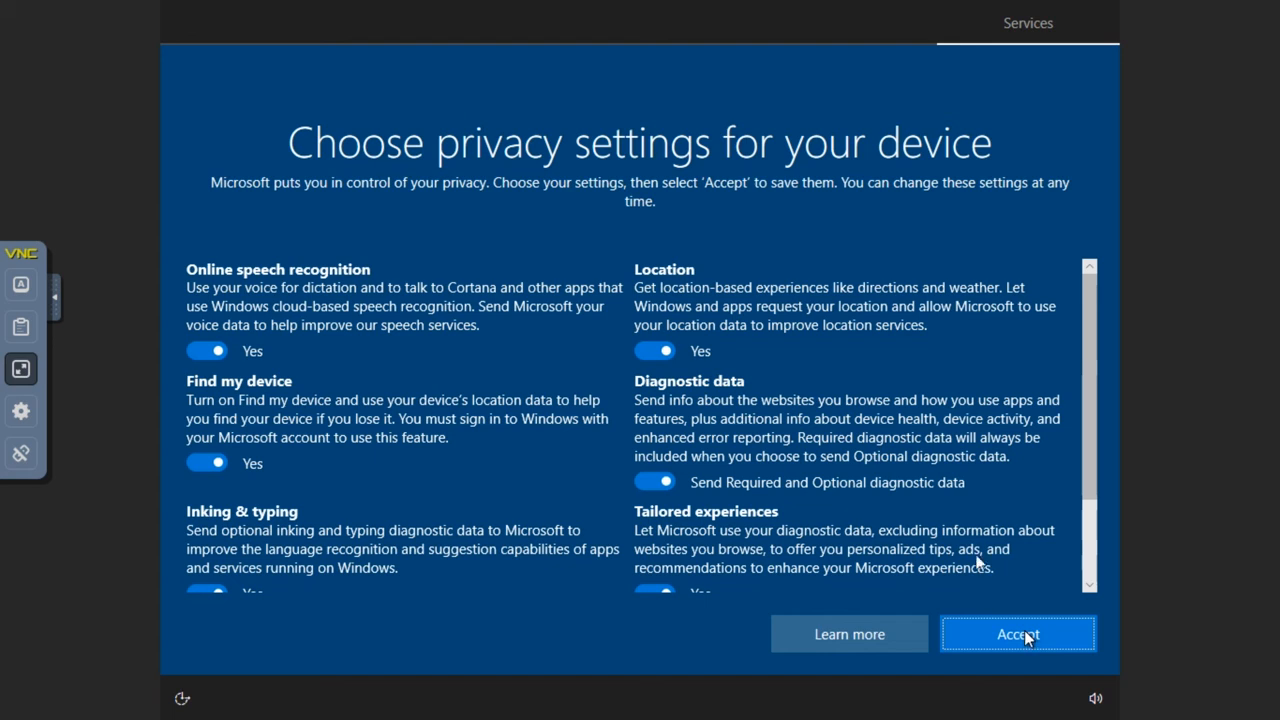
Scroll down and back up through the privacy settings list to review the options.
{"action": "left_click_drag", "start_coordinate": [1089, 324], "coordinate": [1099, 447]}
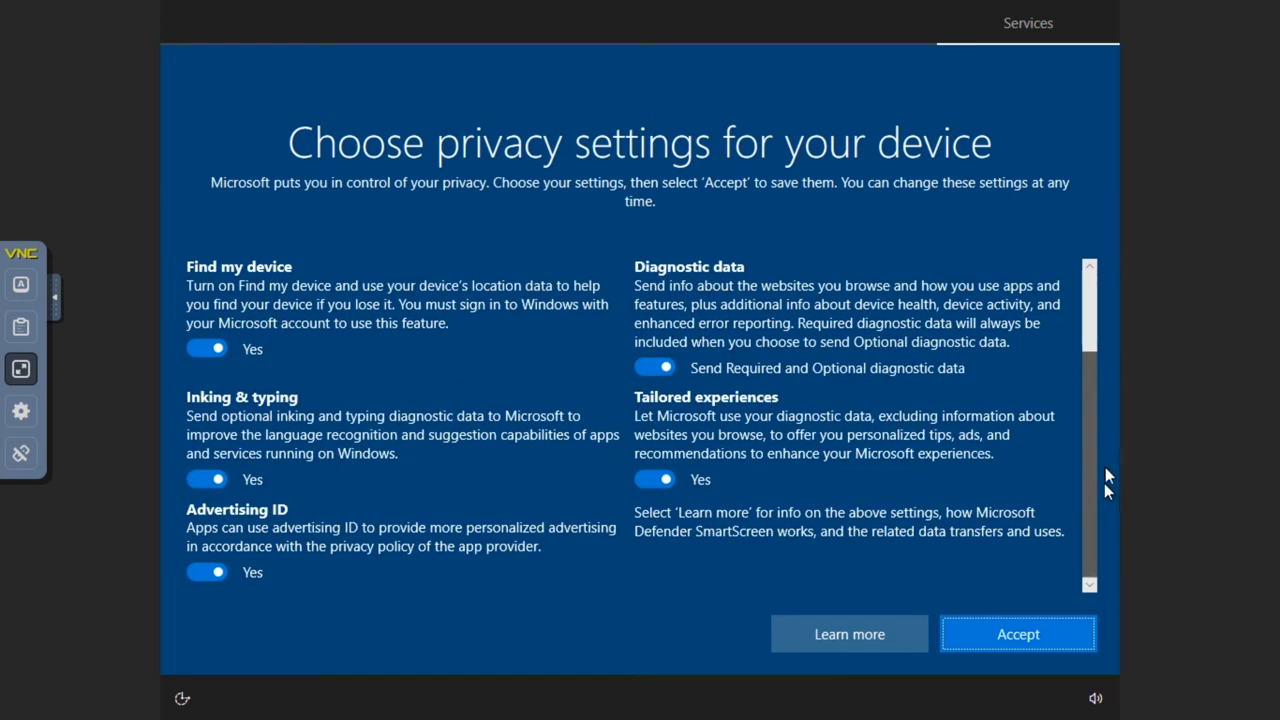
{"action": "left_click_drag", "start_coordinate": [1089, 370], "coordinate": [1086, 317]}
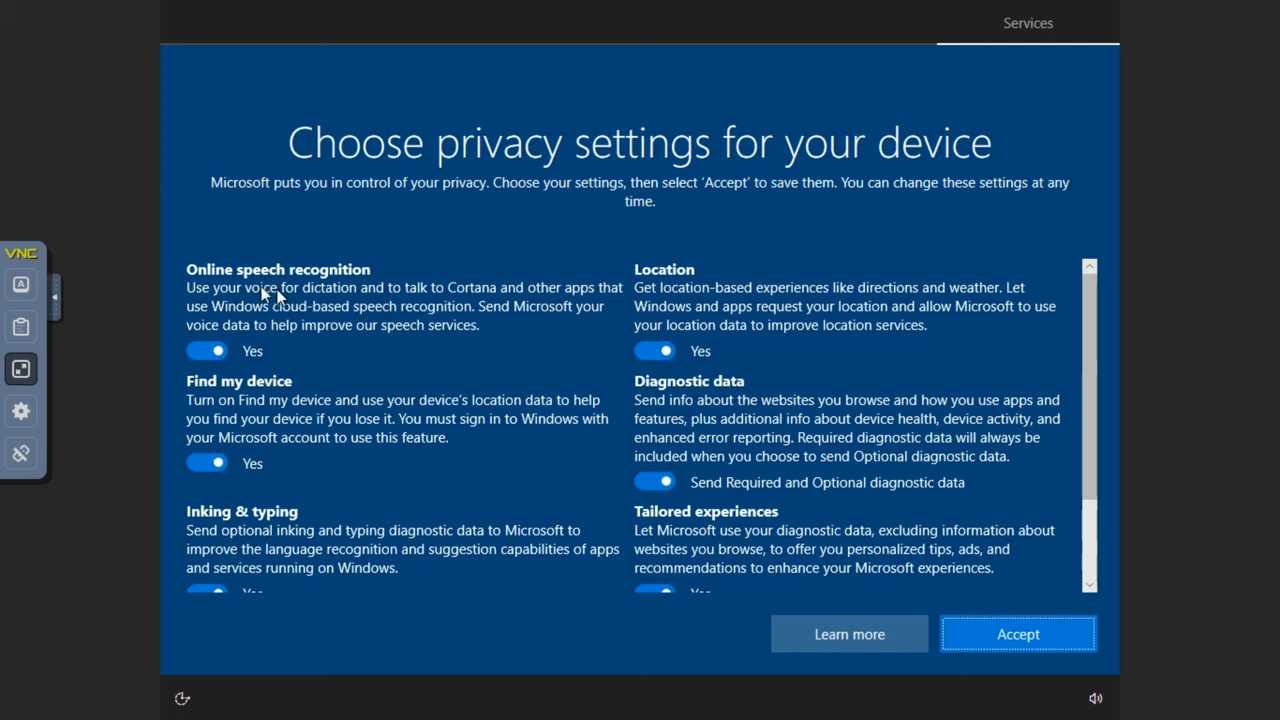
Turn off speech recognition, Find my device, location, diagnostics, inking & typing, and tailored experiences, then accept.
{"action": "left_click", "coordinate": [199, 354]}
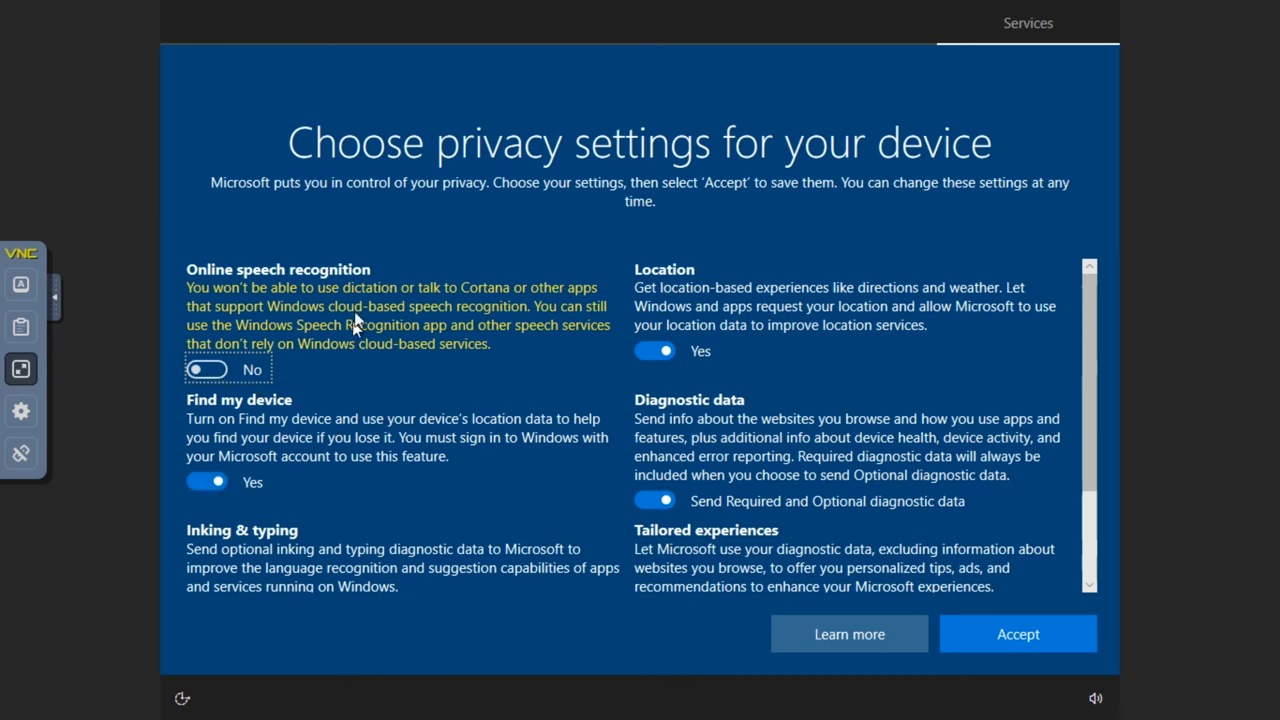
{"action": "left_click", "coordinate": [209, 481]}
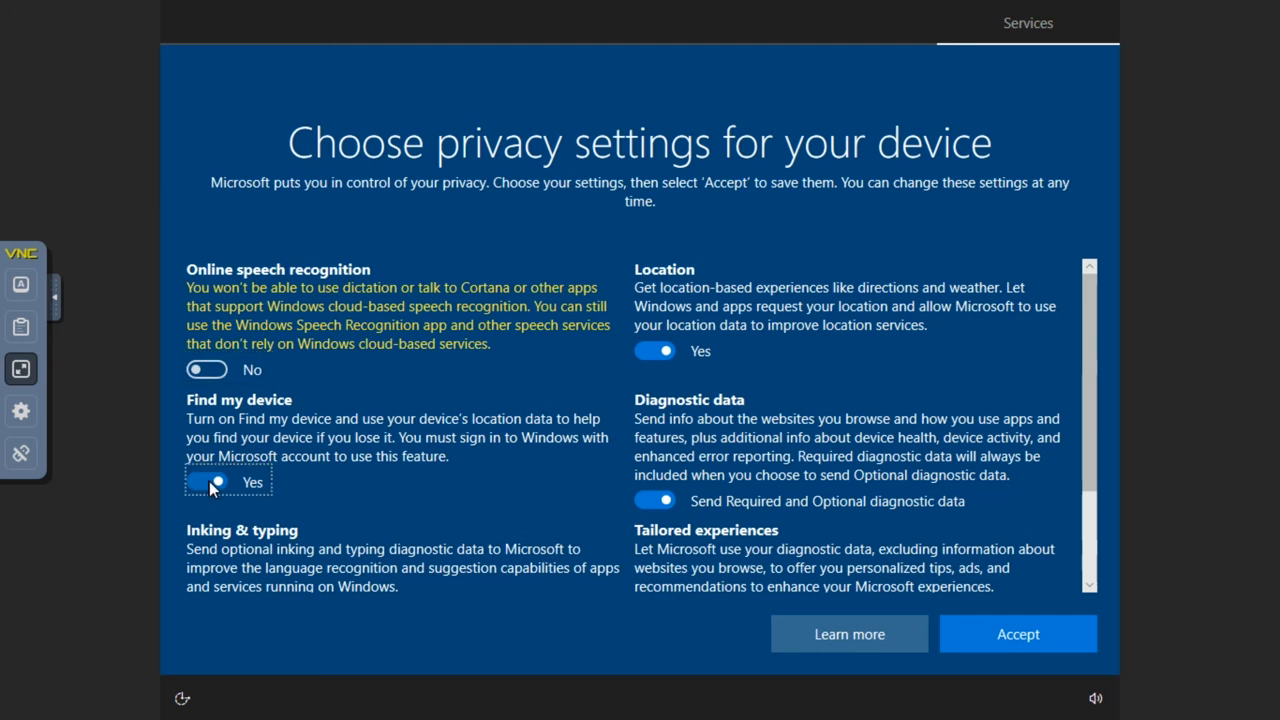
{"action": "left_click", "coordinate": [657, 350]}
{"action": "left_click", "coordinate": [654, 500]}
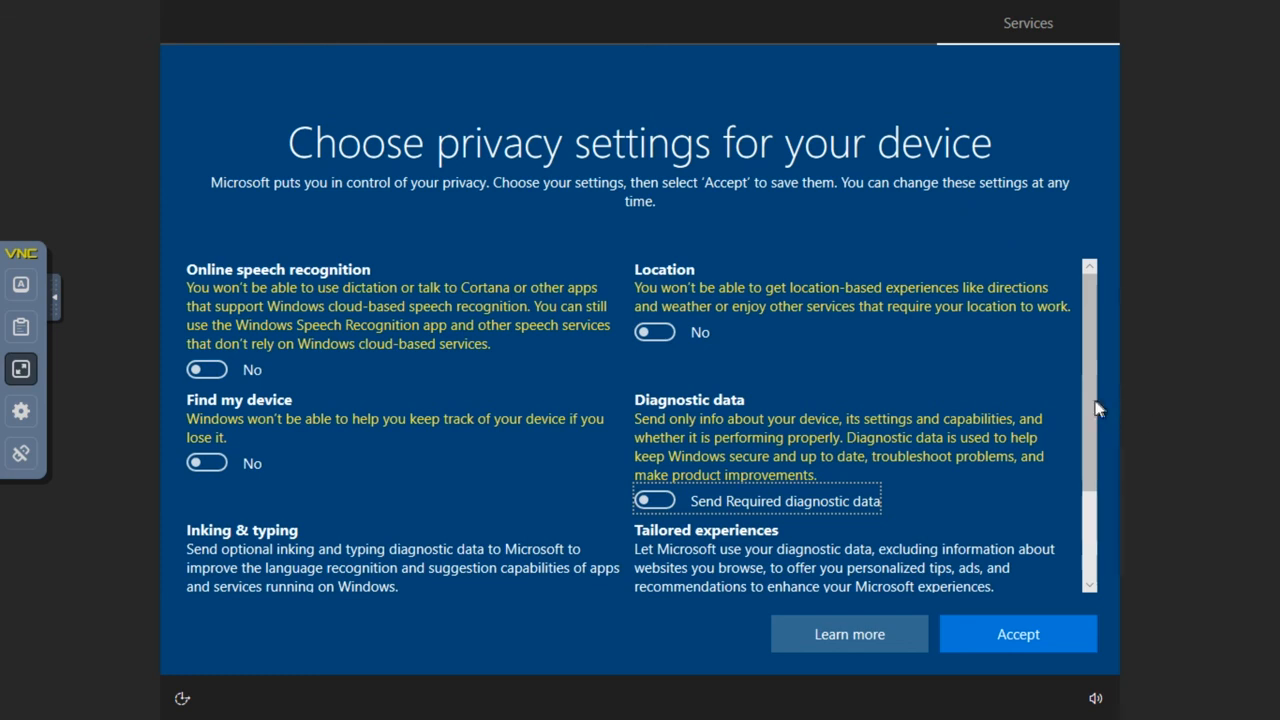
{"action": "left_click_drag", "start_coordinate": [1087, 399], "coordinate": [1101, 560]}
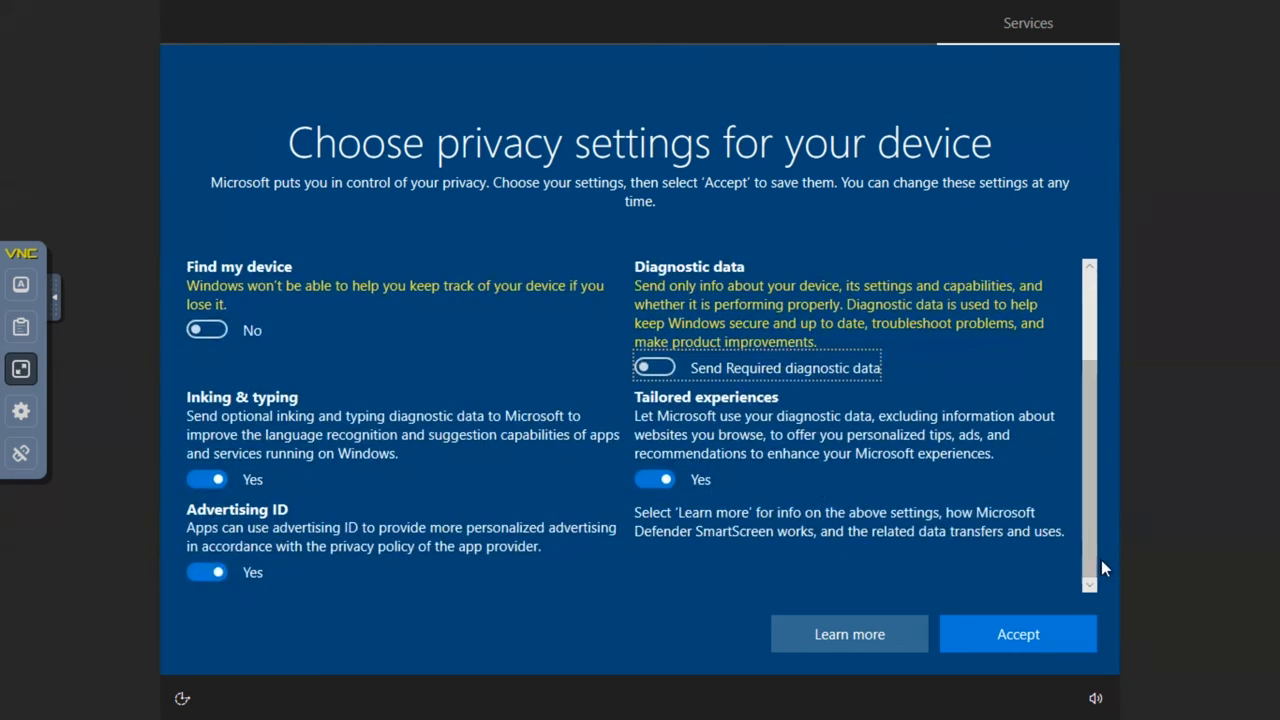
{"action": "left_click", "coordinate": [214, 482]}
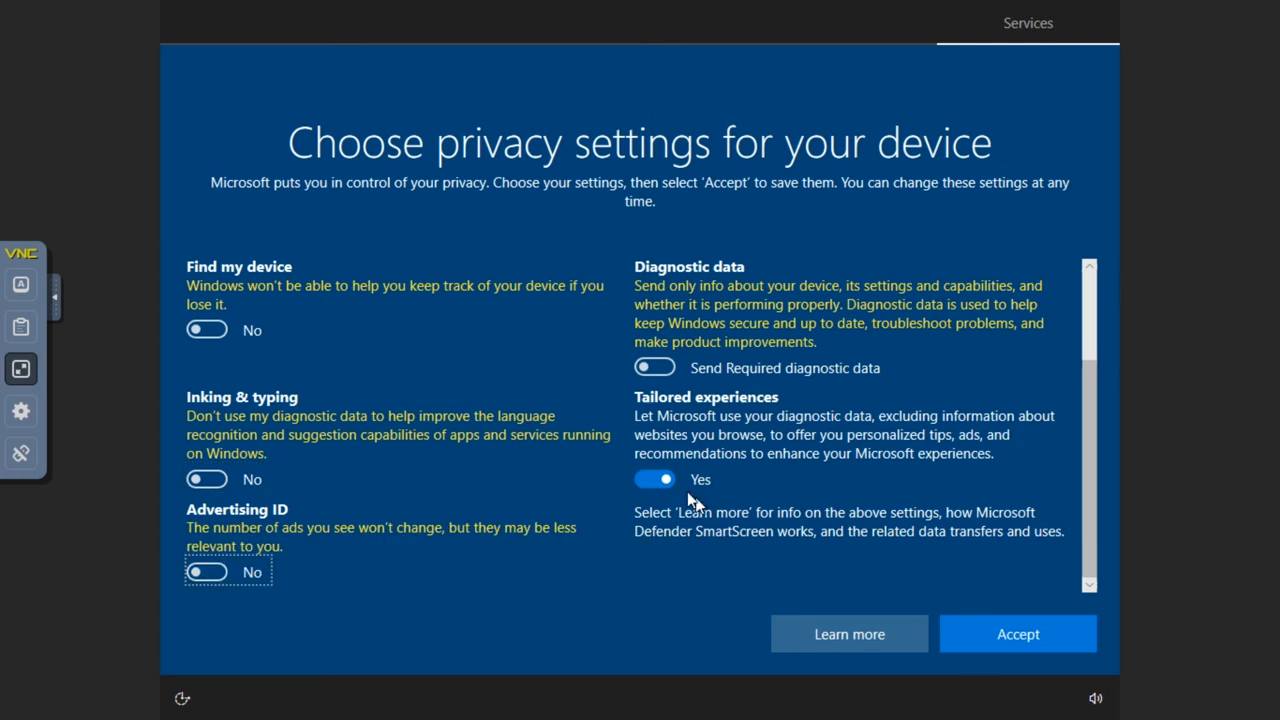
{"action": "left_click", "coordinate": [650, 480]}
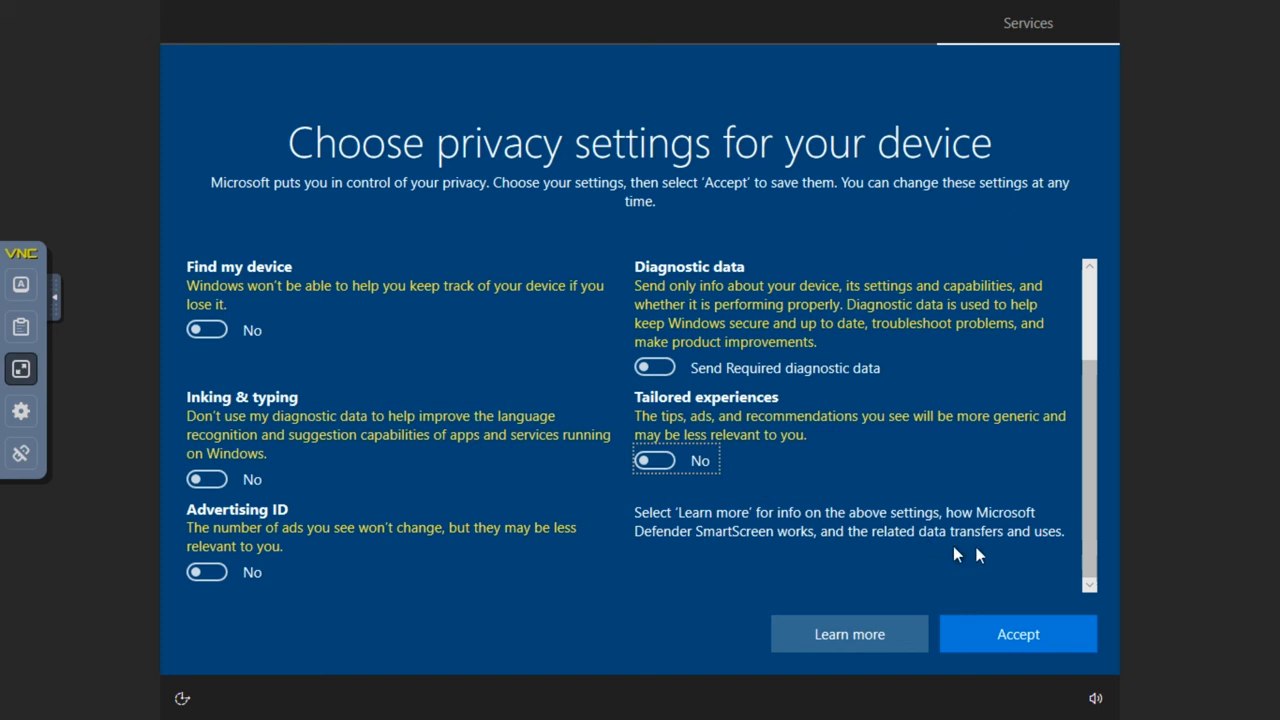
{"action": "left_click", "coordinate": [1017, 641]}
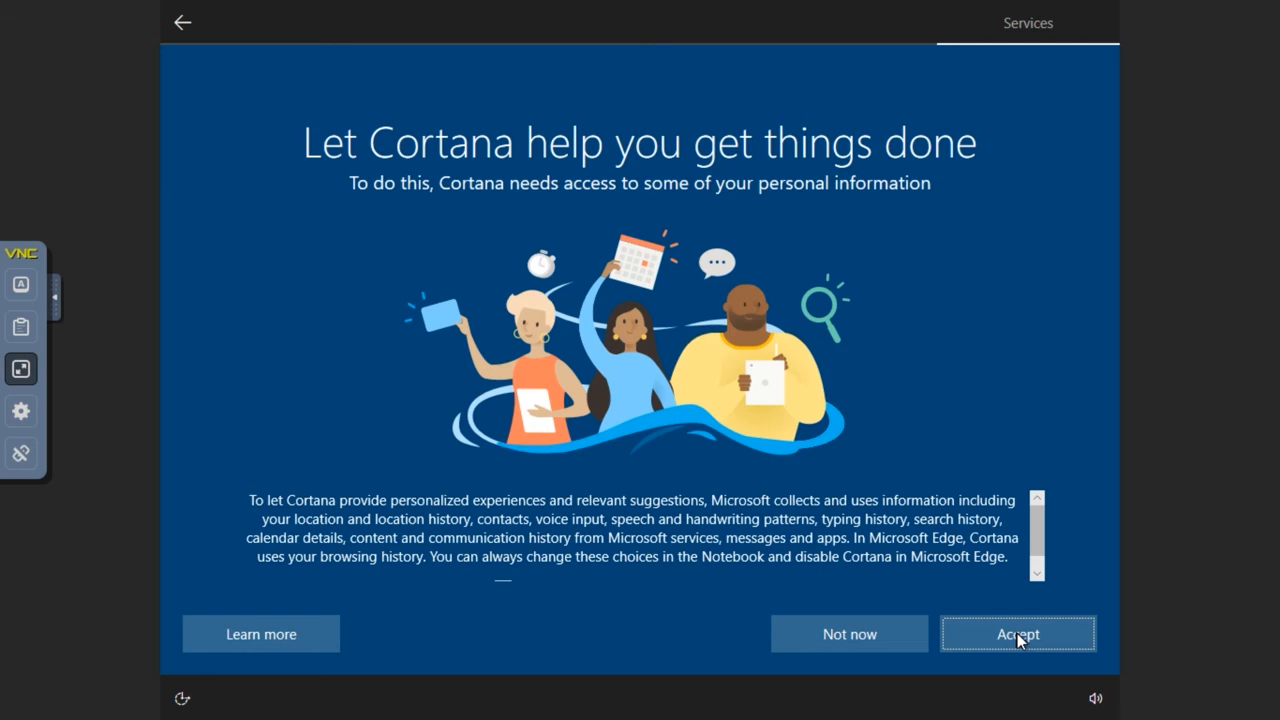
Decline Cortana with Not now.
{"action": "left_click", "coordinate": [859, 633]}
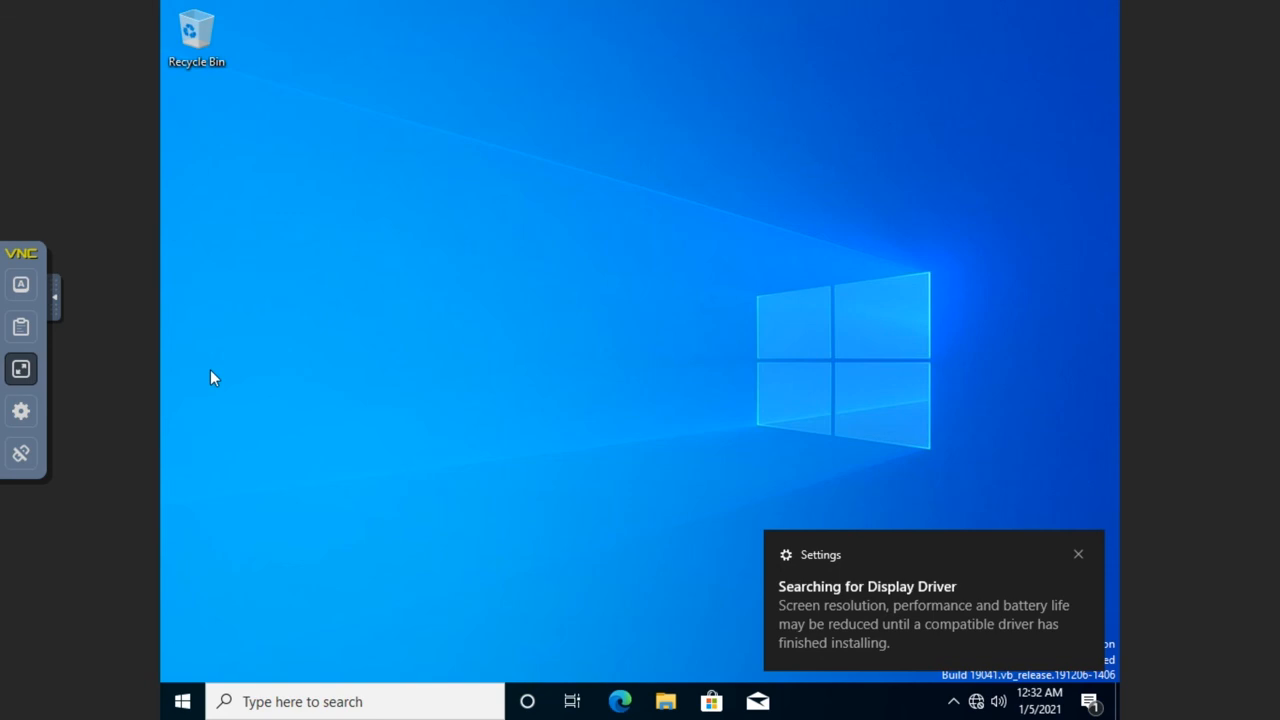
Close the 'Searching for Display Driver' notification on the desktop.
{"action": "left_click", "coordinate": [1078, 555]}
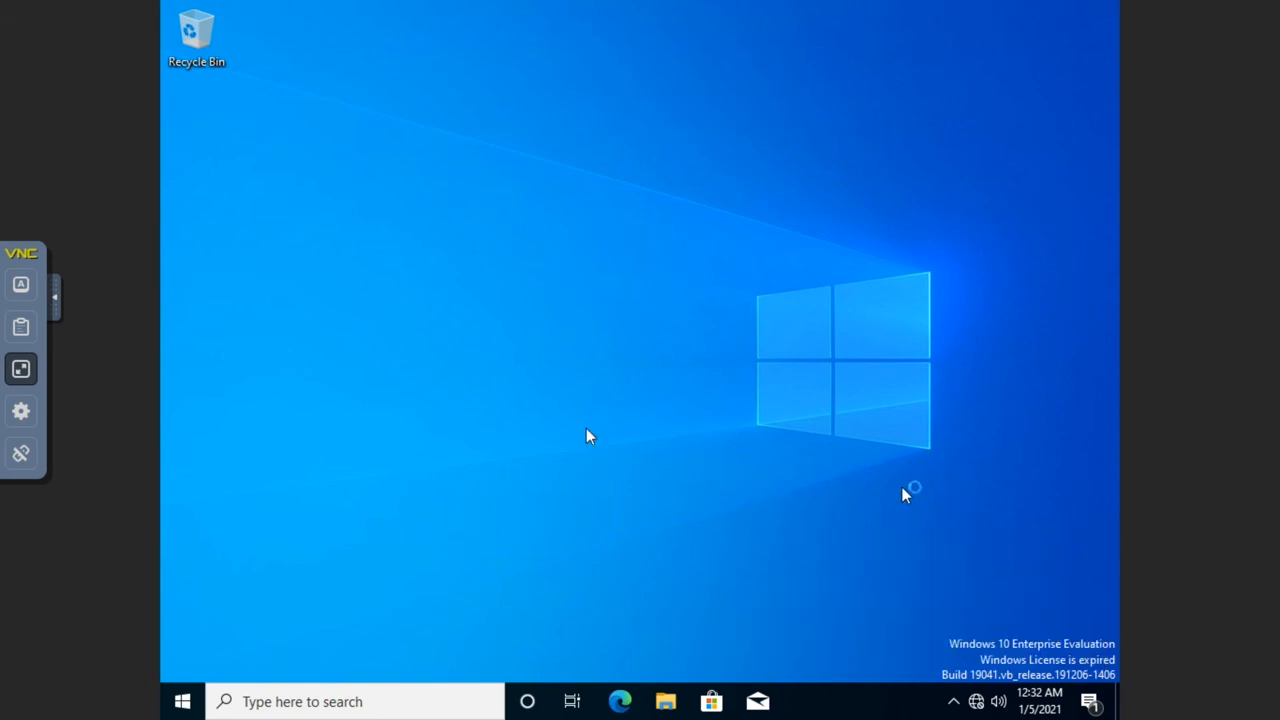